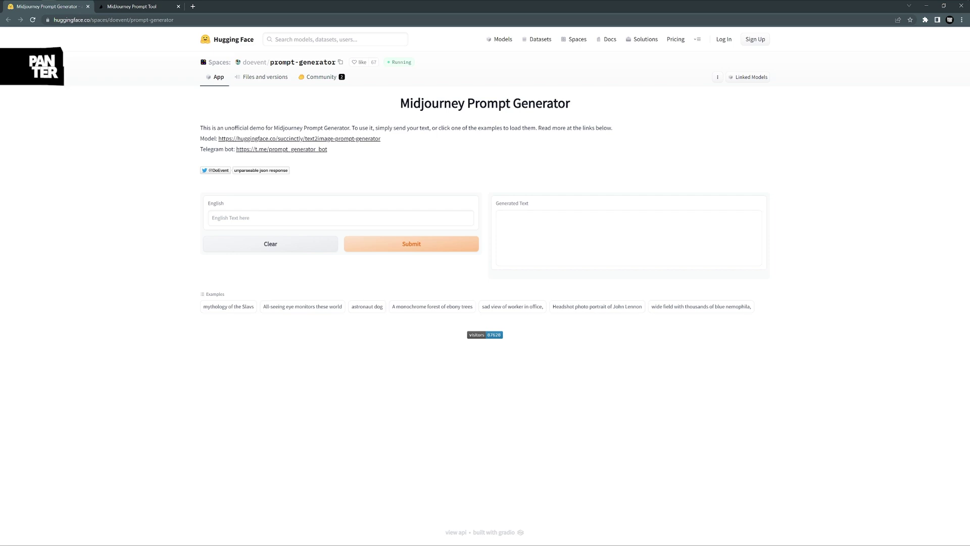
Generate expanded prompts from 'monk walking in the middle of ruins in Asia' in the Hugging Face generator
click(149, 22)
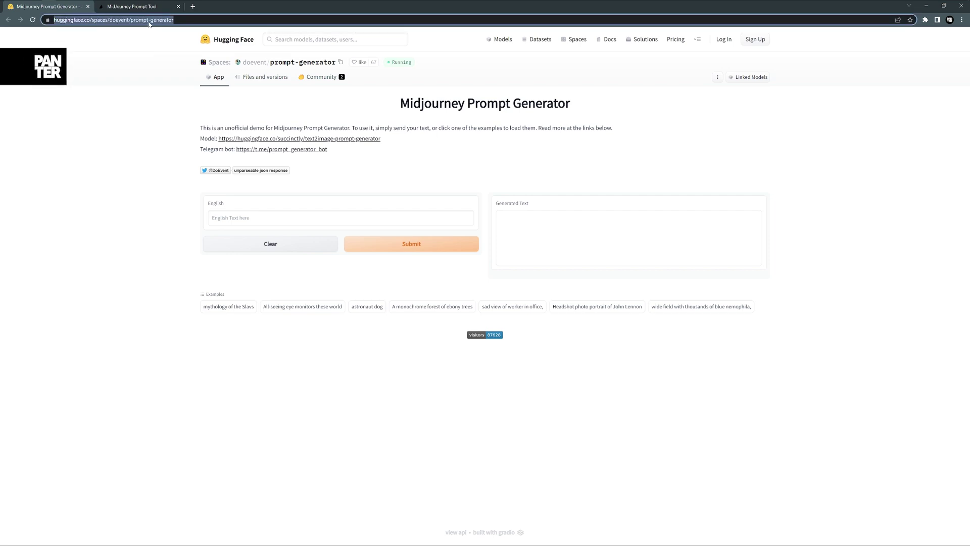
click(253, 218)
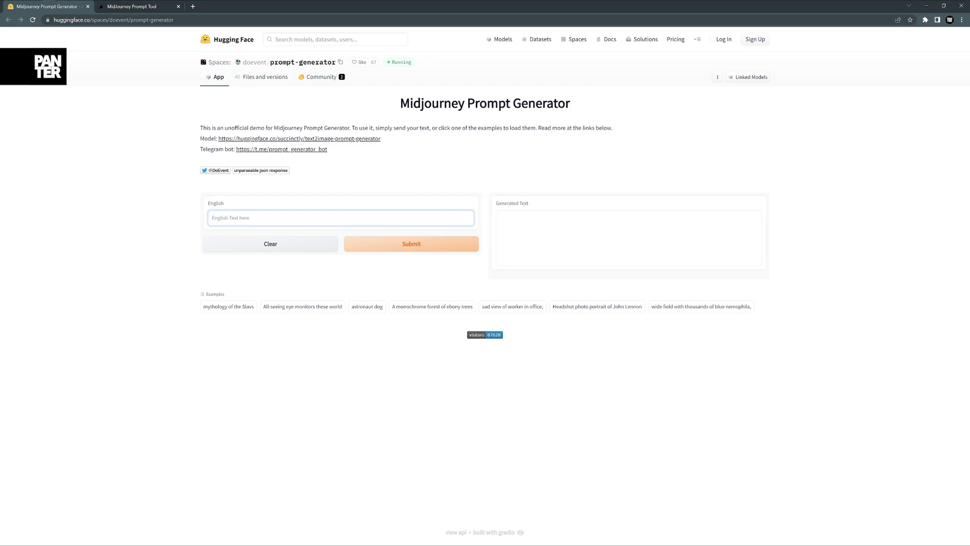
text(monk walking in the middle of ruin)
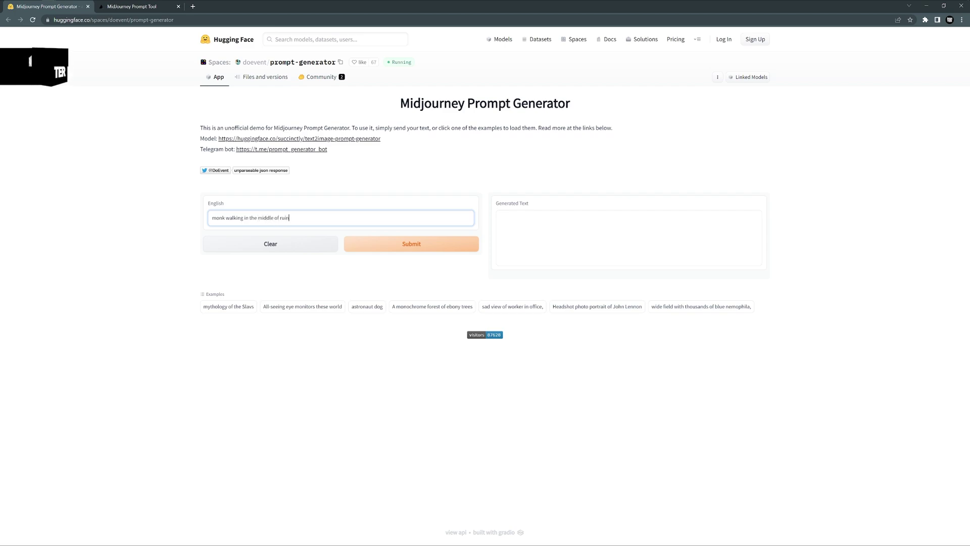
text(s in Asia)
click(425, 244)
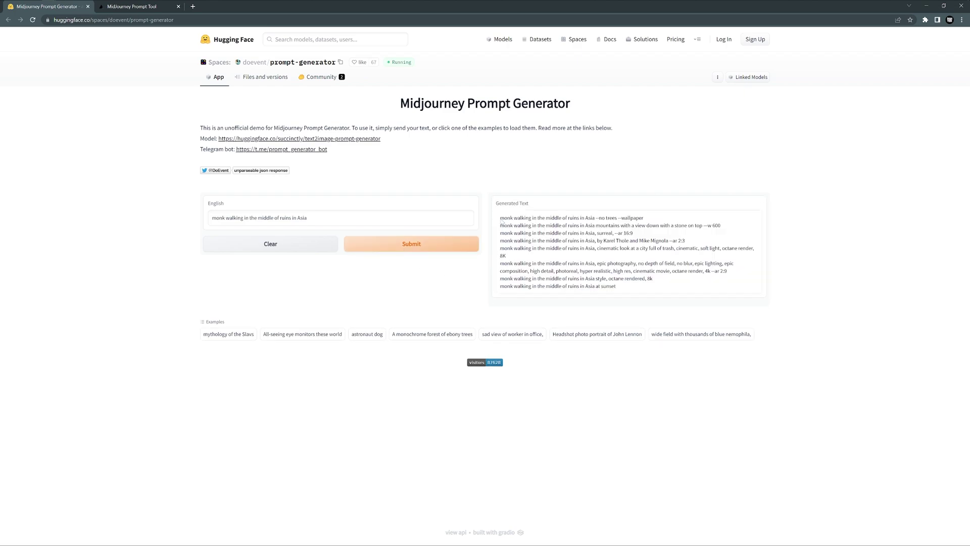
Select the sixth generated prompt's text, up to '4k'
drag(500, 221, 621, 223)
click(652, 242)
drag(501, 263, 726, 275)
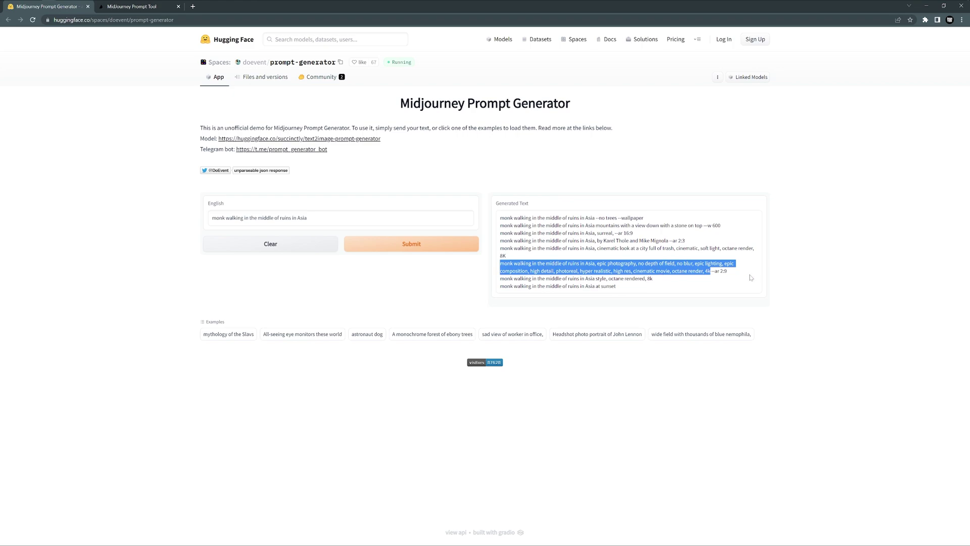
Run /imagine in Discord with the copied prompt plus --ar 2:3
right_click(668, 270)
click(682, 273)
key(alt+Tab)
text(imag)
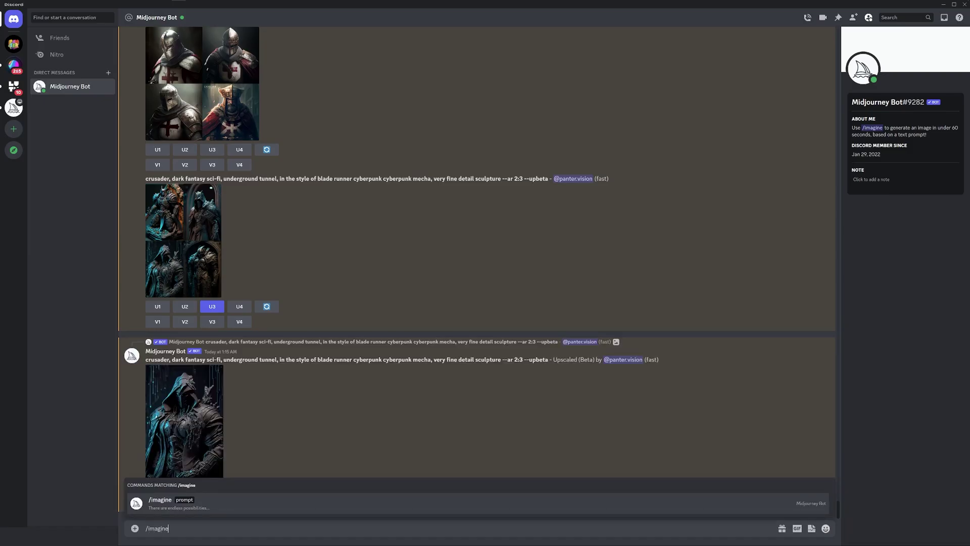
key(Tab)
key(ctrl+v)
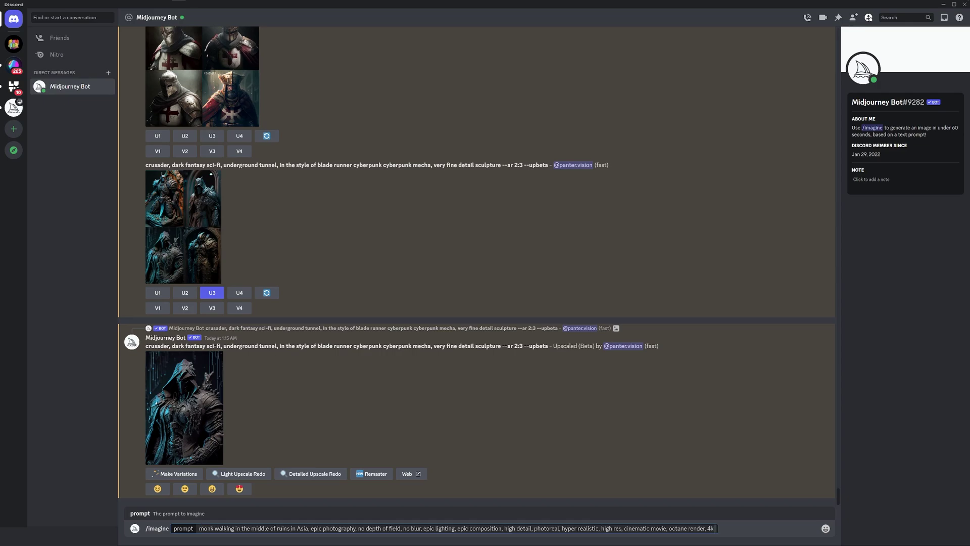
text(--ar 2"3)
key(Return)
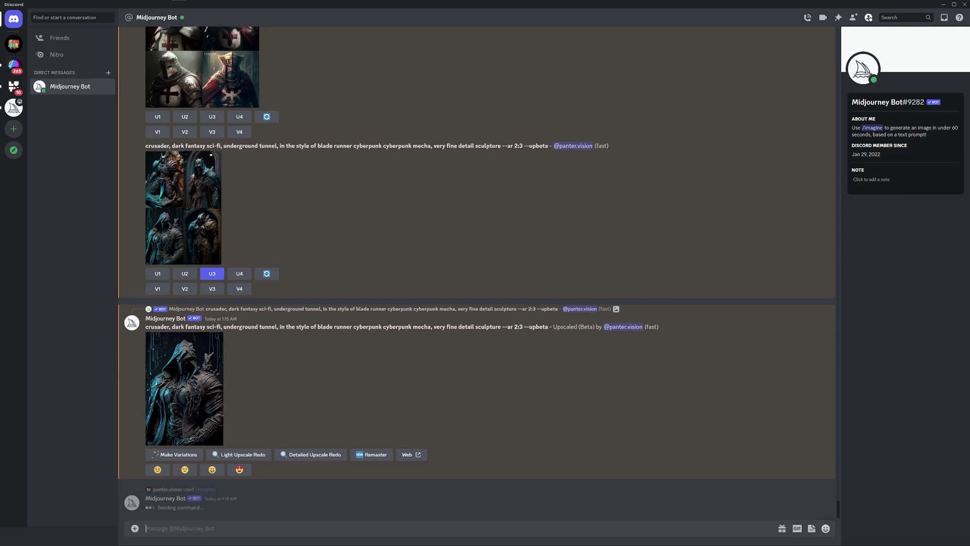
View the monk grid and upscaled image, select its prompt, and go to MJ Prompt Tool
click(191, 435)
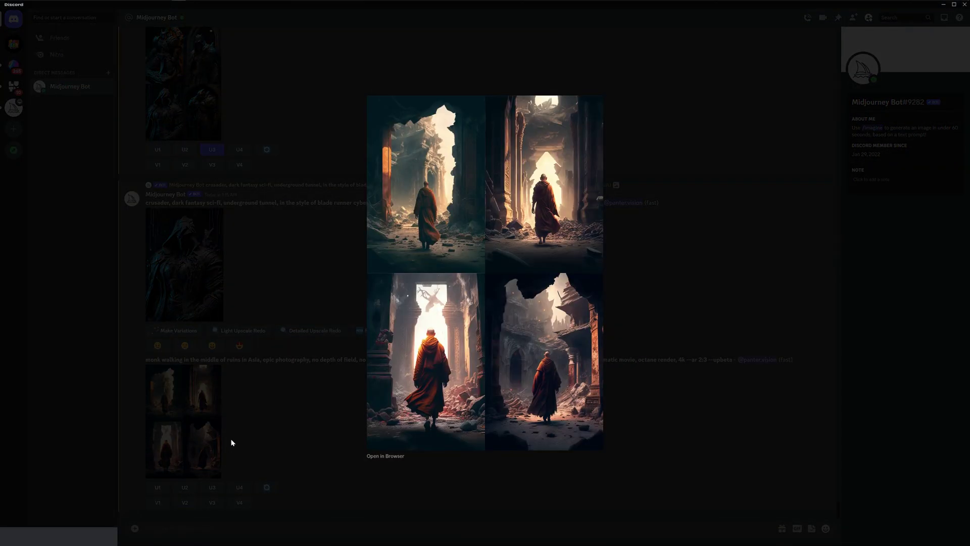
click(232, 442)
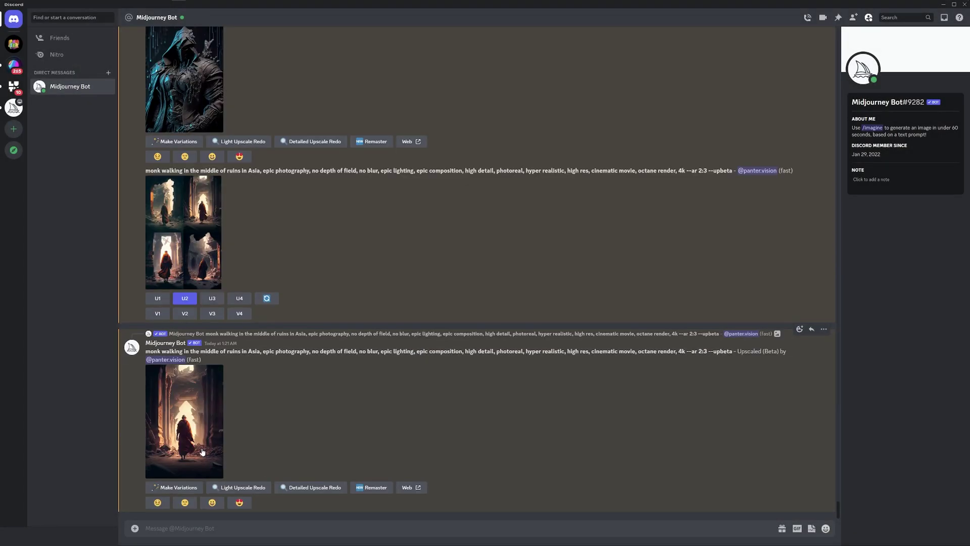
click(216, 450)
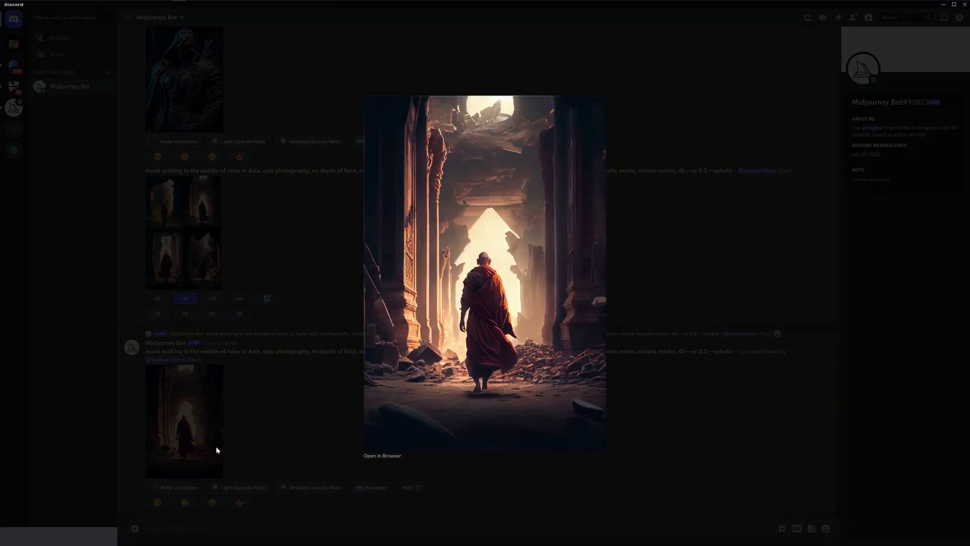
click(218, 456)
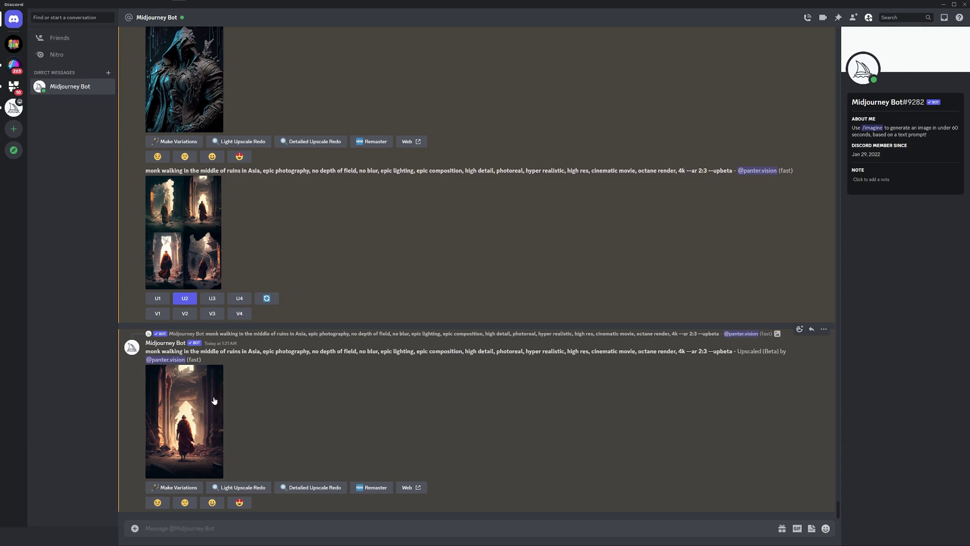
drag(146, 355, 686, 352)
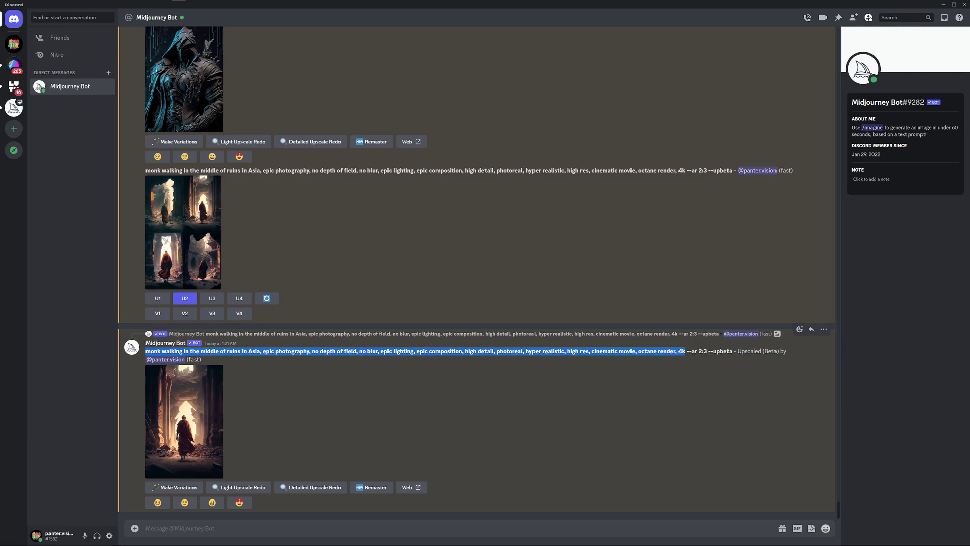
key(alt+Tab)
click(141, 10)
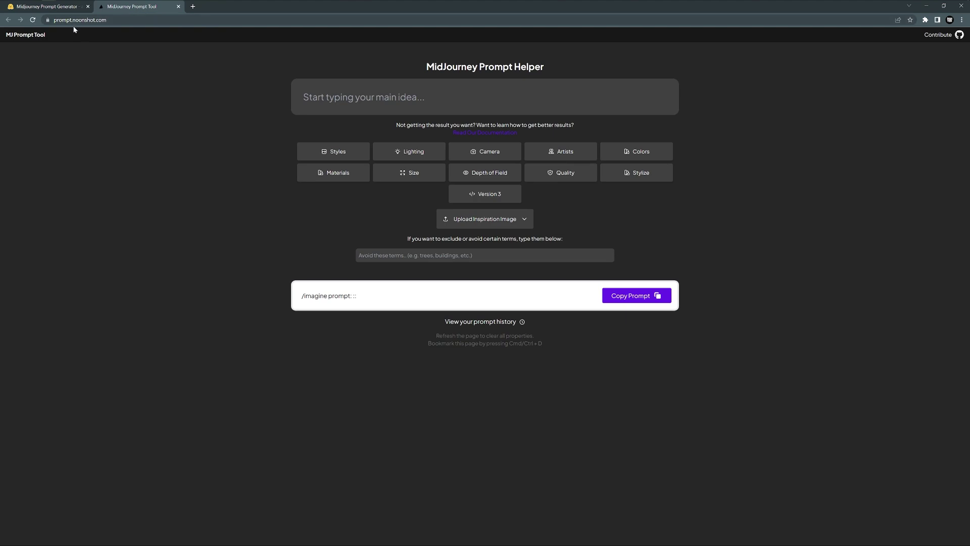
Paste the monk-in-ruins prompt as the main idea, keeping Version 3
click(97, 24)
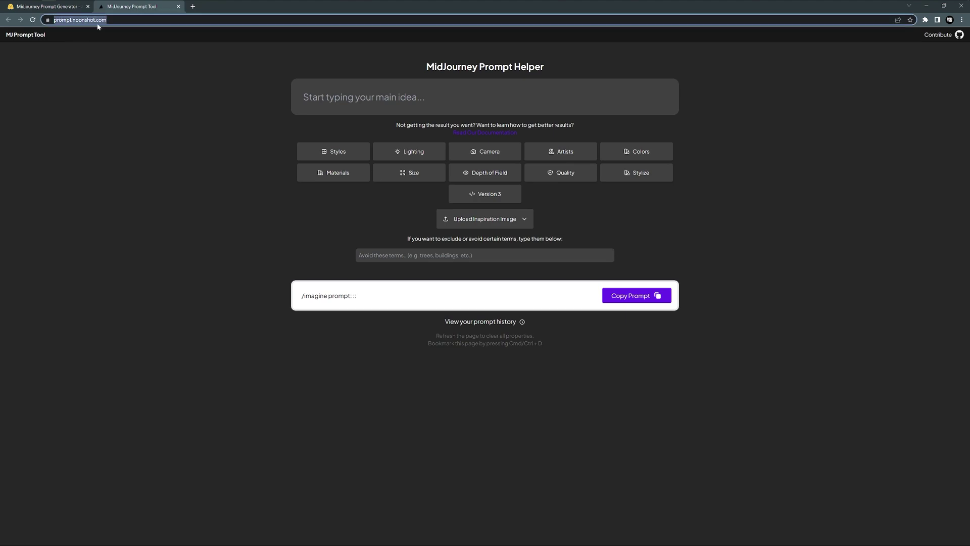
click(209, 139)
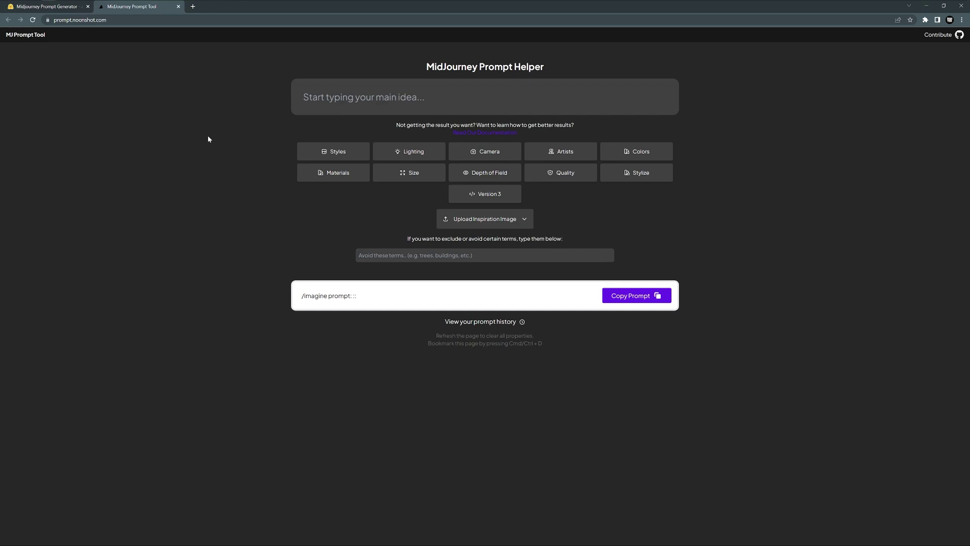
click(474, 196)
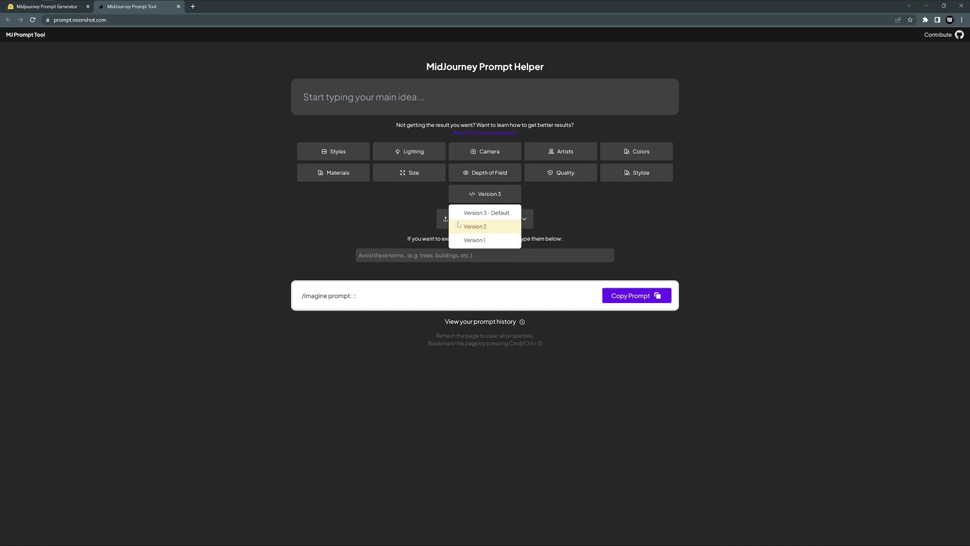
click(303, 97)
key(ctrl+v)
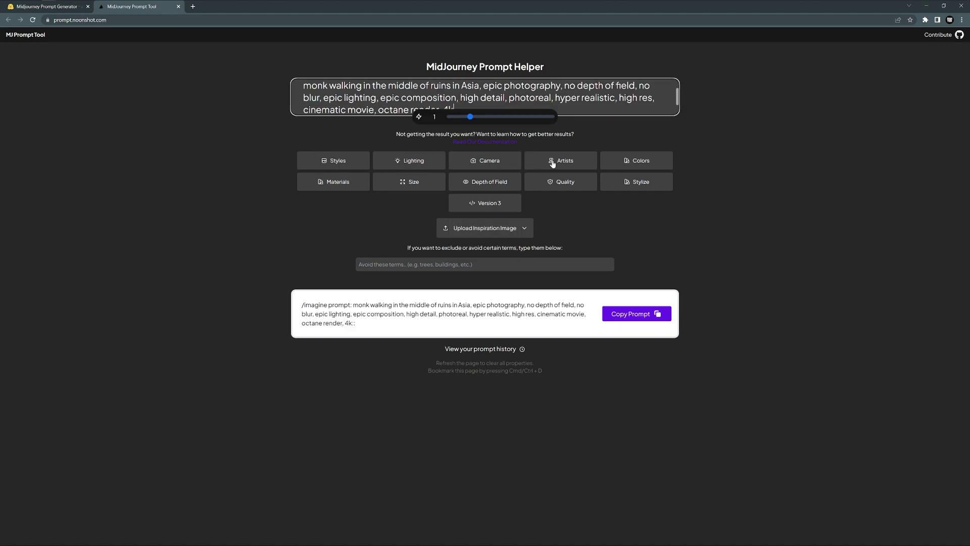
Add the Celestial style with a weight of 2.6
click(338, 163)
scroll(640, 288, down, 3)
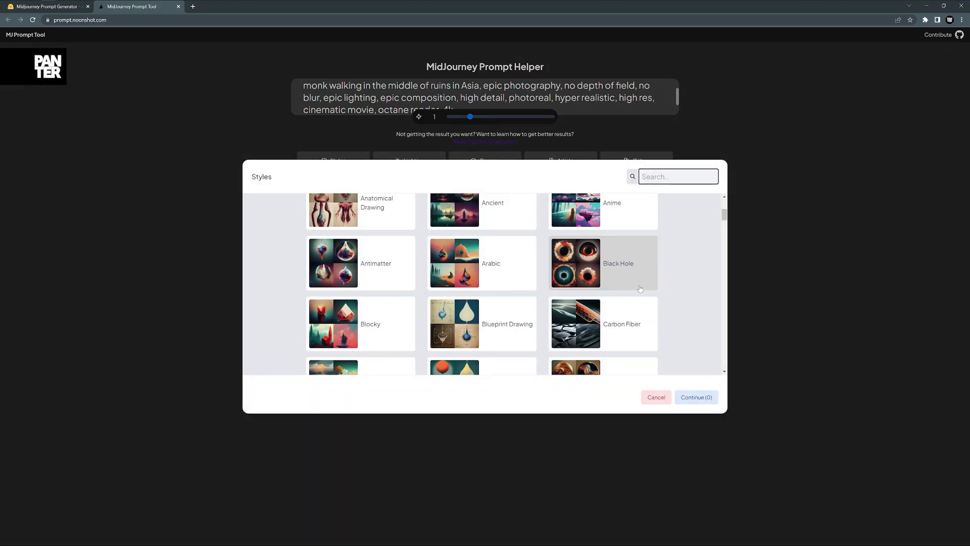
scroll(640, 290, up, 3)
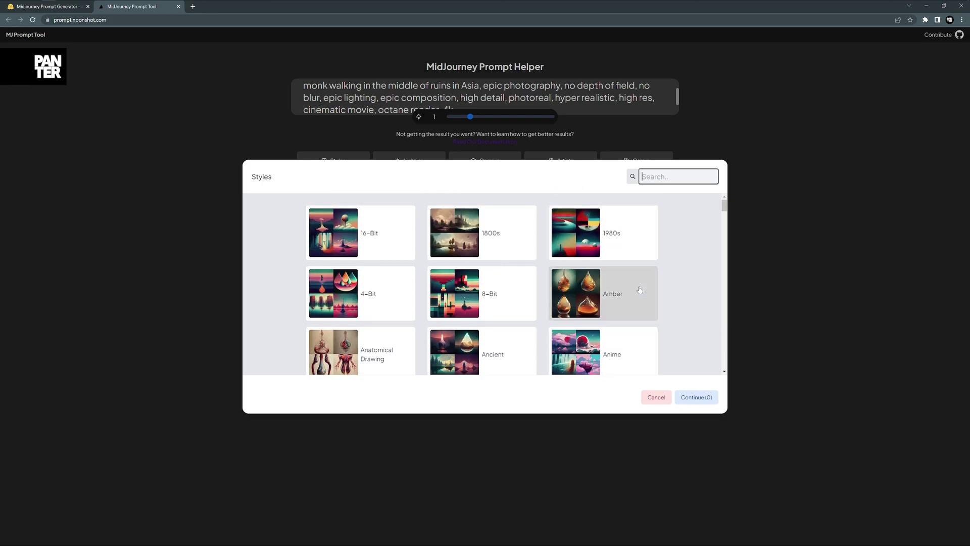
scroll(390, 301, down, 5)
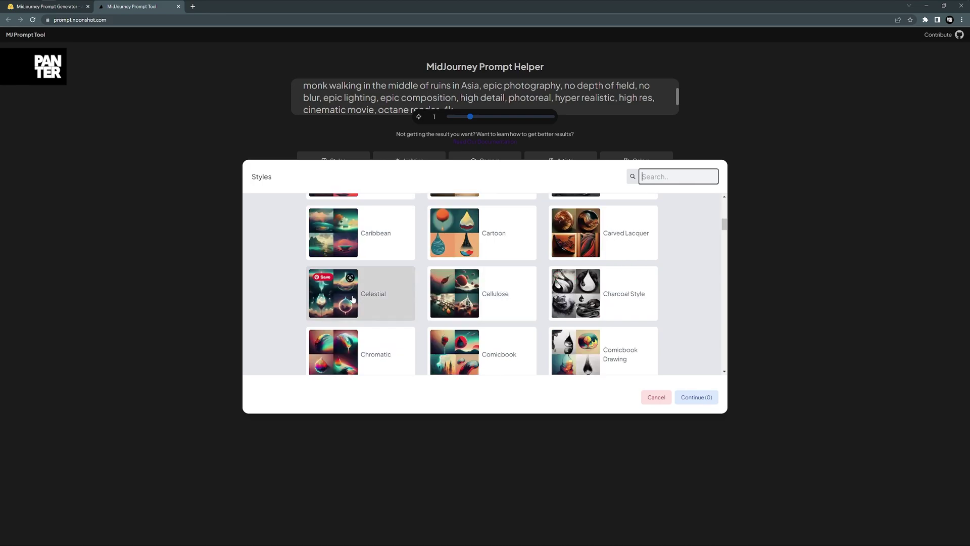
click(389, 301)
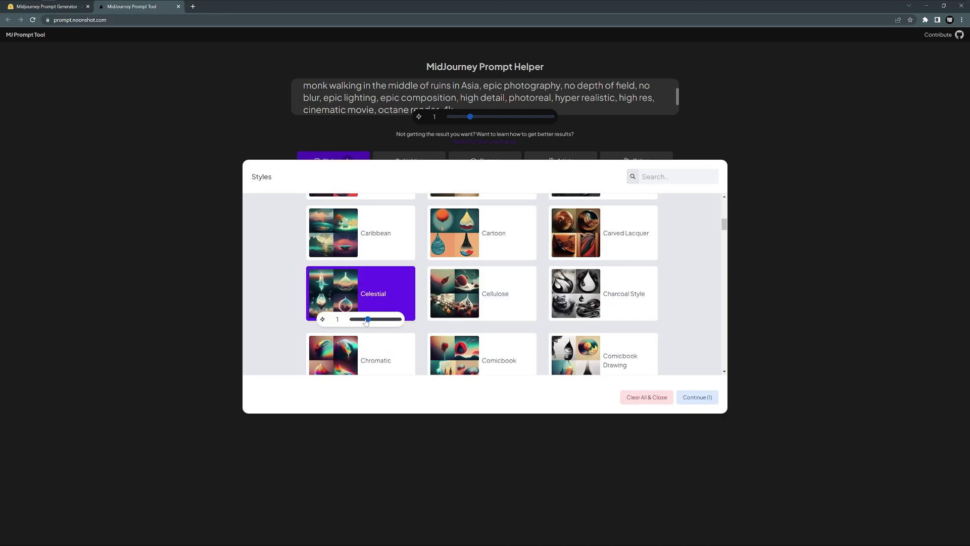
mouse_move(368, 319)
mouse_down()
mouse_move(358, 322)
mouse_move(394, 323)
mouse_move(381, 323)
mouse_up()
click(697, 398)
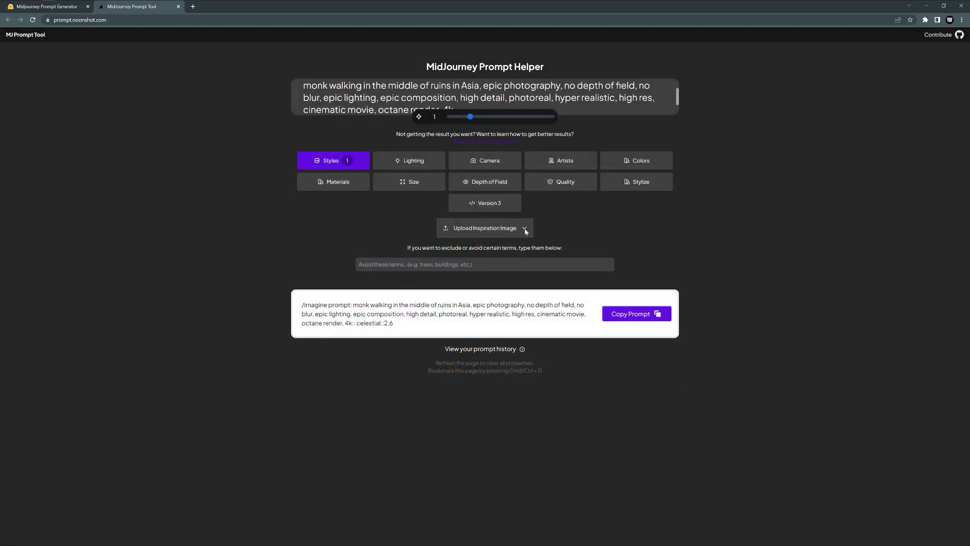
Add Natural Lighting at weight 4.5
click(411, 162)
scroll(383, 297, down, 5)
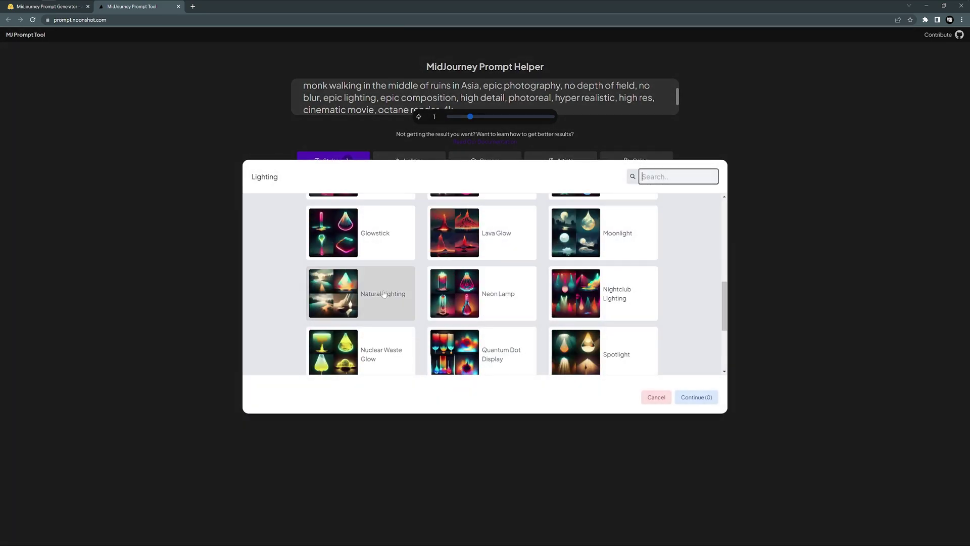
click(383, 298)
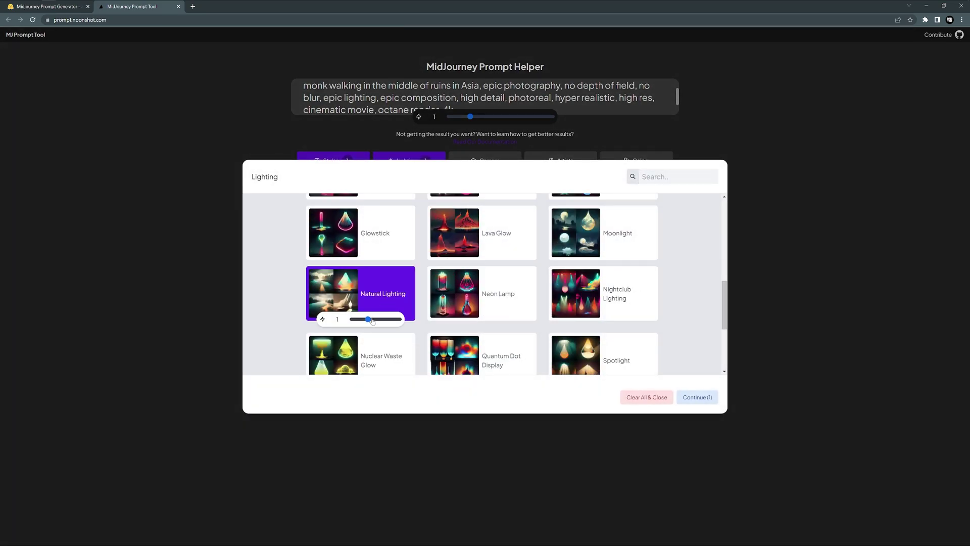
drag(369, 319, 396, 322)
click(696, 397)
Add the DSLR camera option at weight 5
click(508, 162)
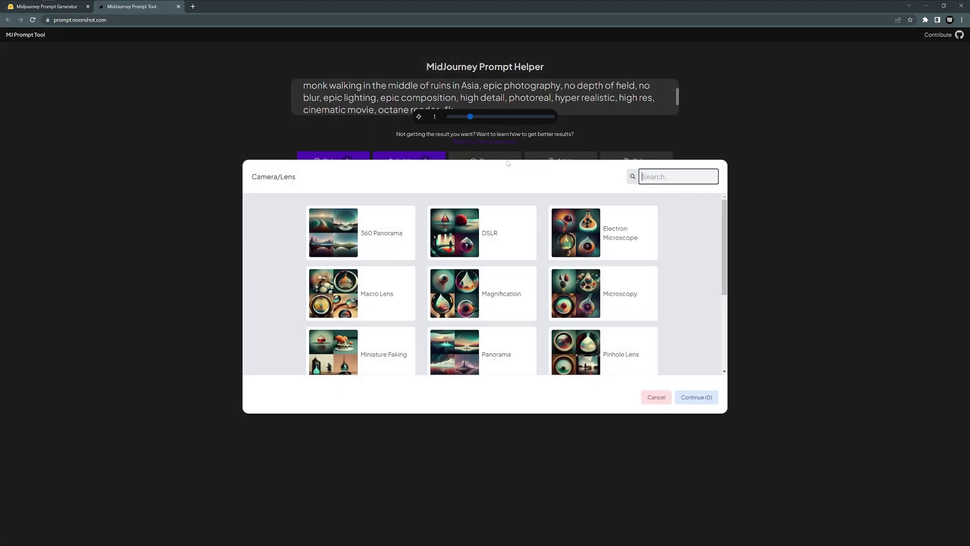
scroll(532, 246, down, 4)
scroll(532, 246, up, 2)
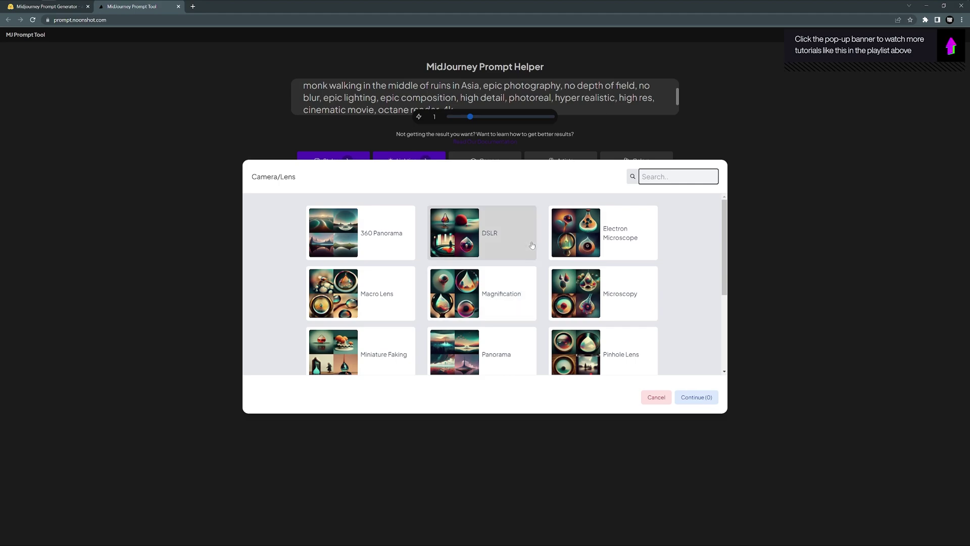
click(507, 244)
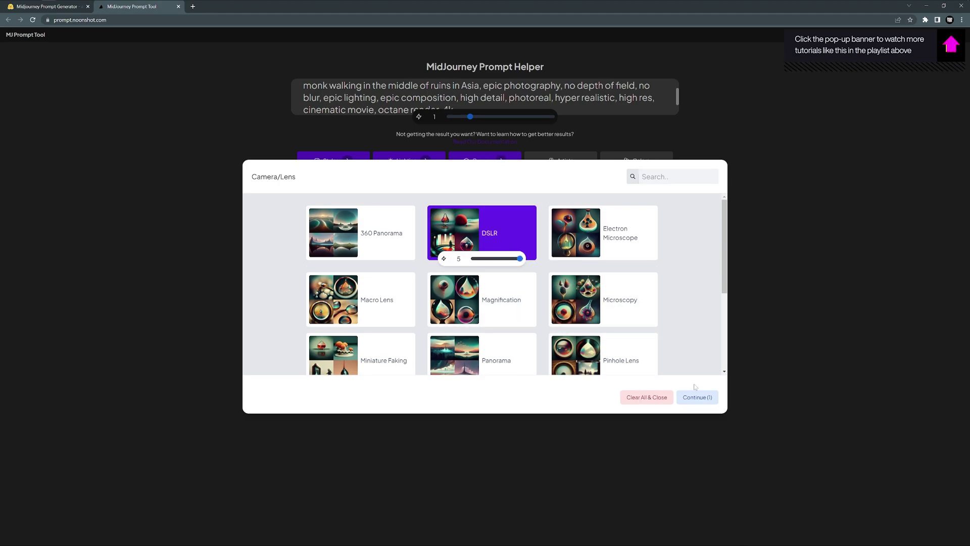
click(696, 398)
Add Rembrandt as the artist at weight 3.3
click(566, 160)
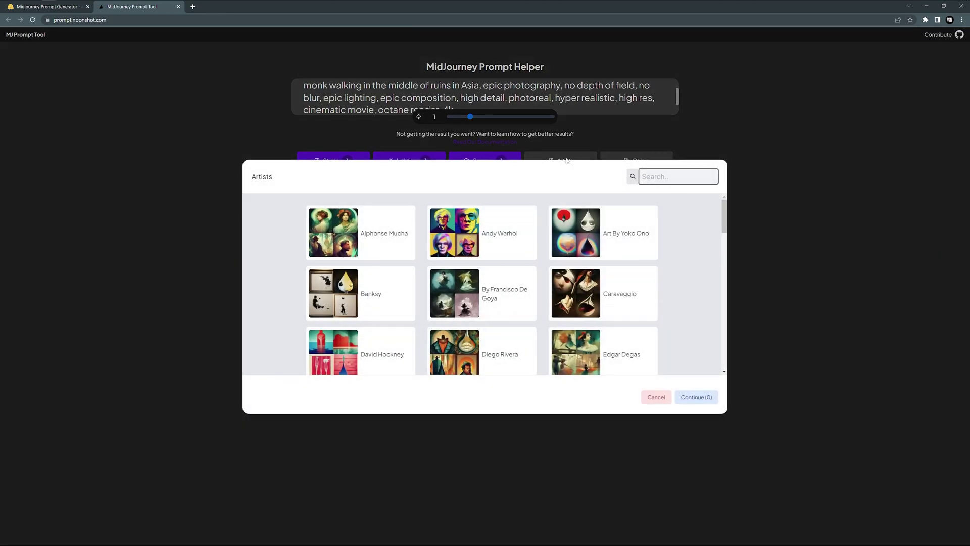
scroll(641, 292, down, 5)
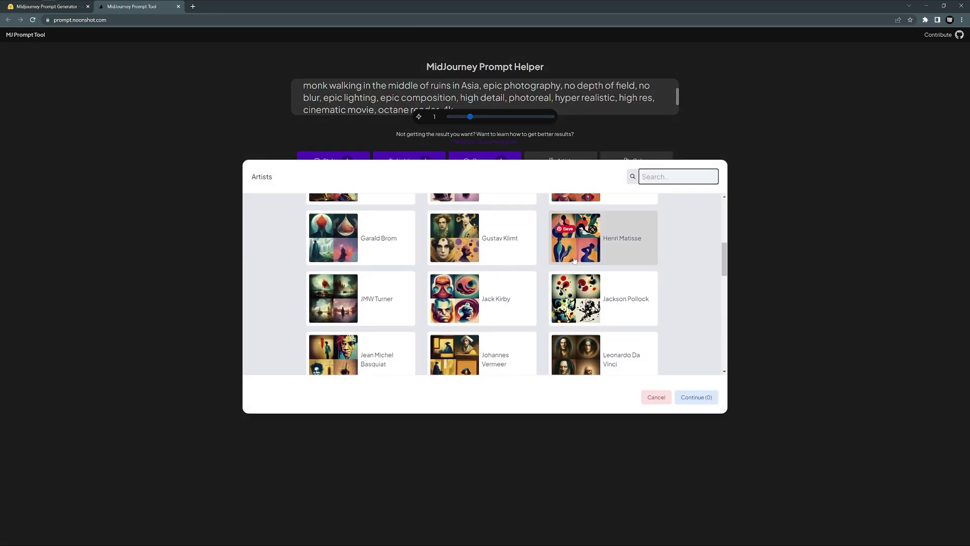
scroll(642, 293, down, 8)
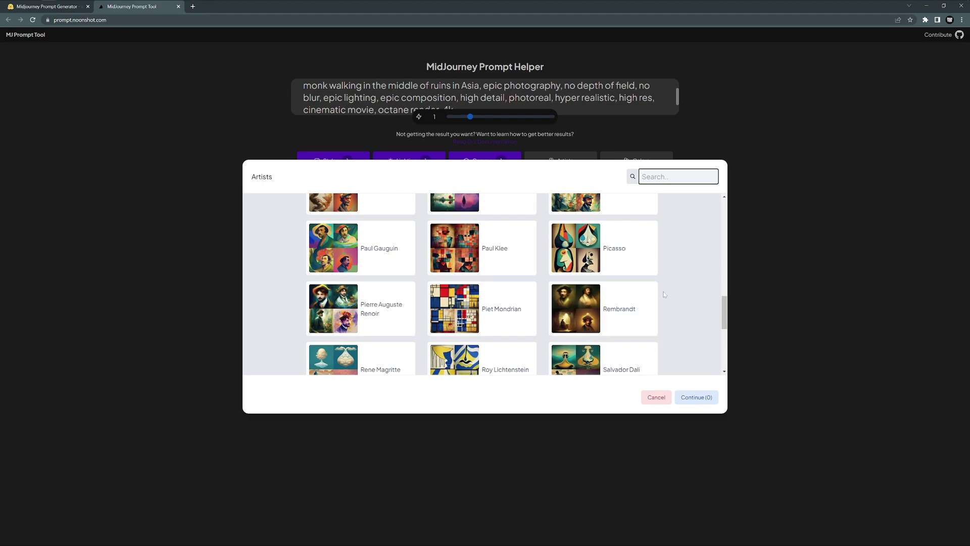
scroll(664, 295, down, 3)
scroll(647, 303, up, 4)
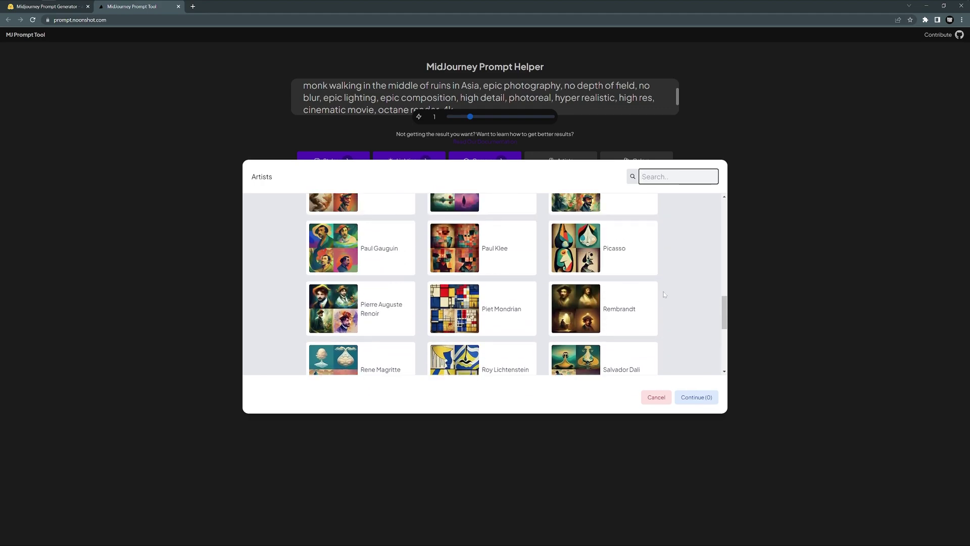
click(627, 314)
click(627, 314)
click(696, 397)
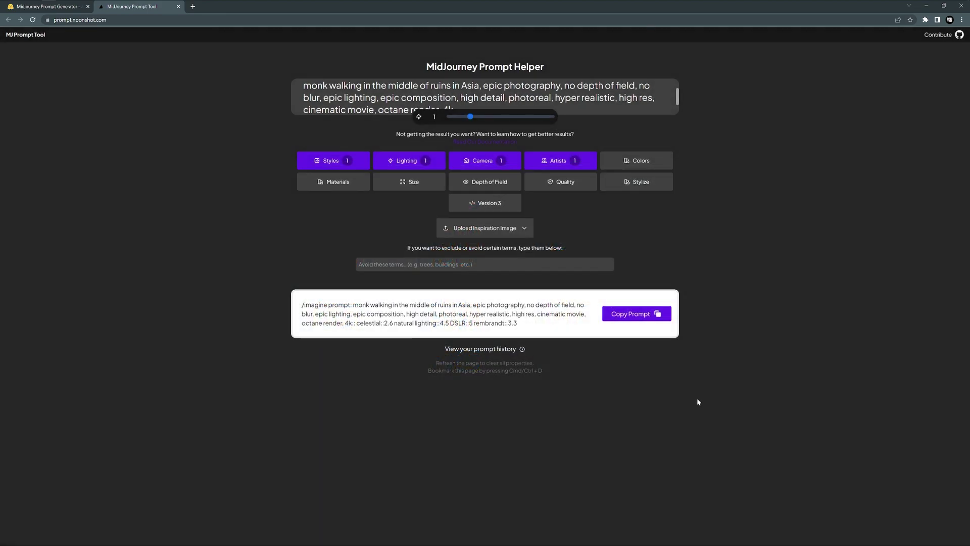
click(636, 160)
Pick Amber as the colour, leaving materials and image size unchanged
click(361, 232)
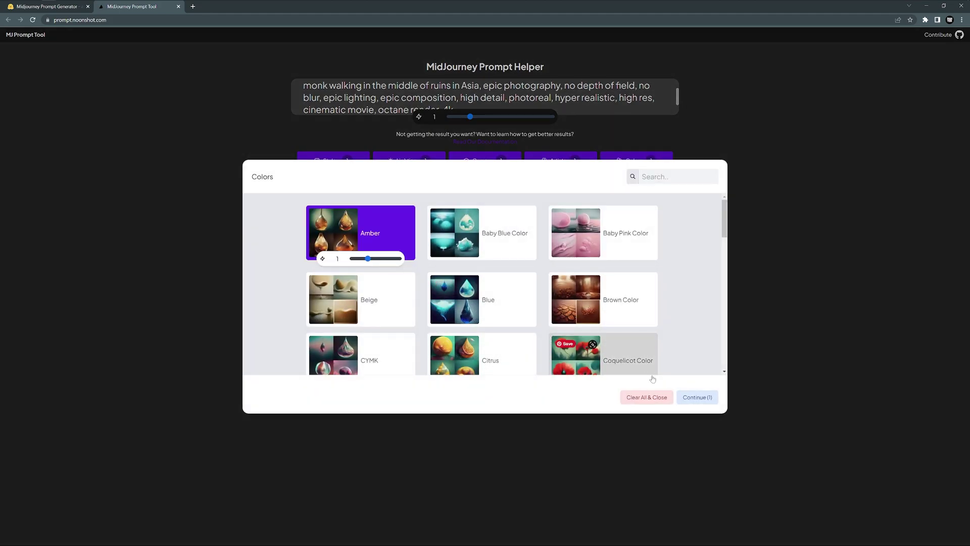
click(691, 398)
click(345, 185)
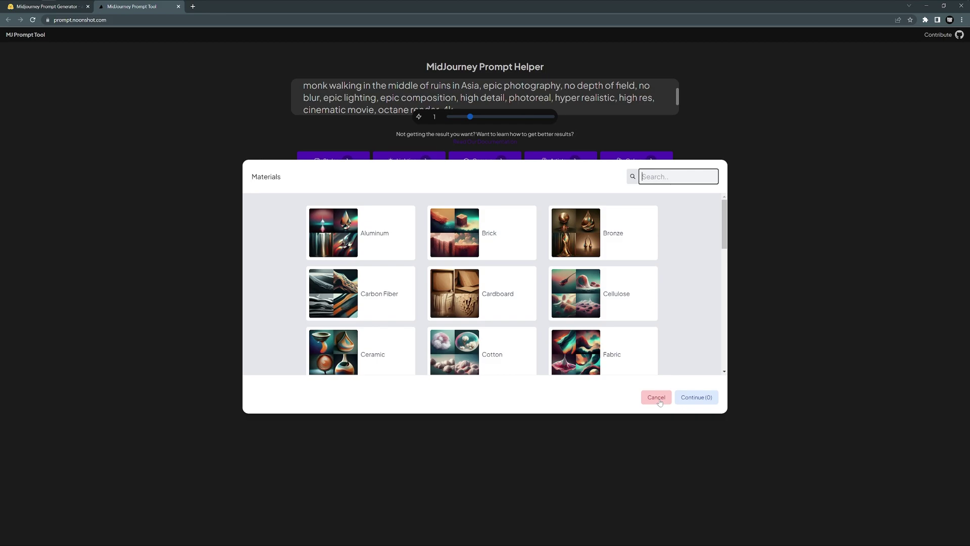
click(657, 398)
click(406, 183)
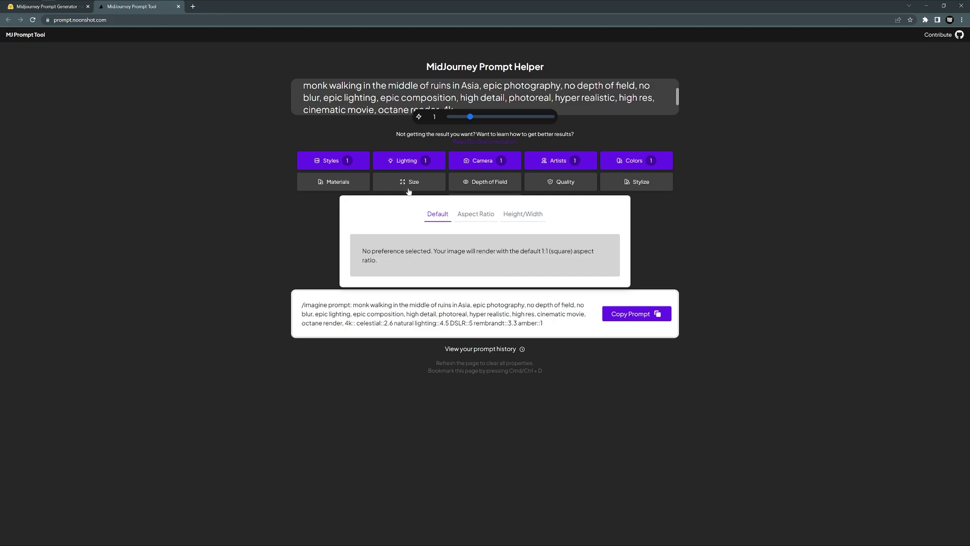
click(413, 190)
Set depth of field to Deep (defocus::-0.5) and quality to 2x, leaving stylize unchanged
click(505, 184)
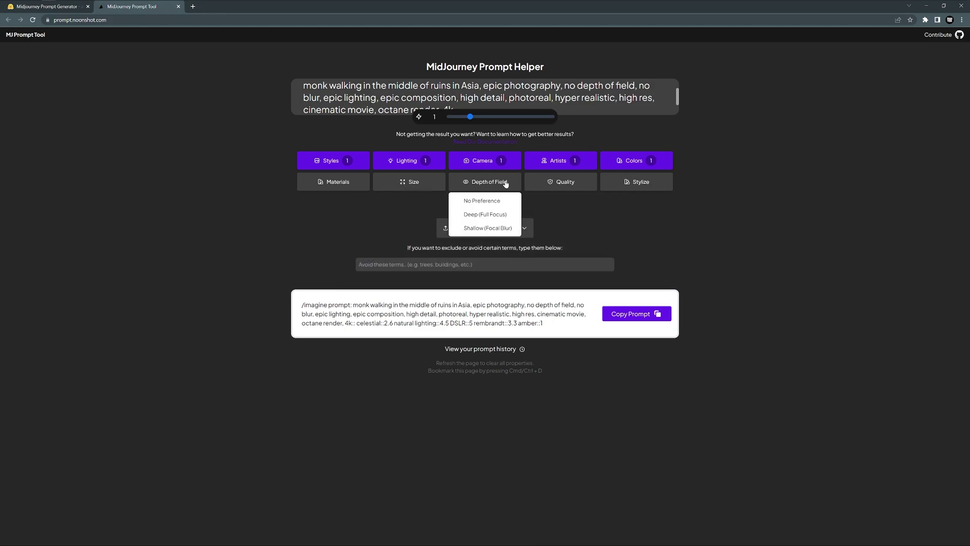
click(497, 216)
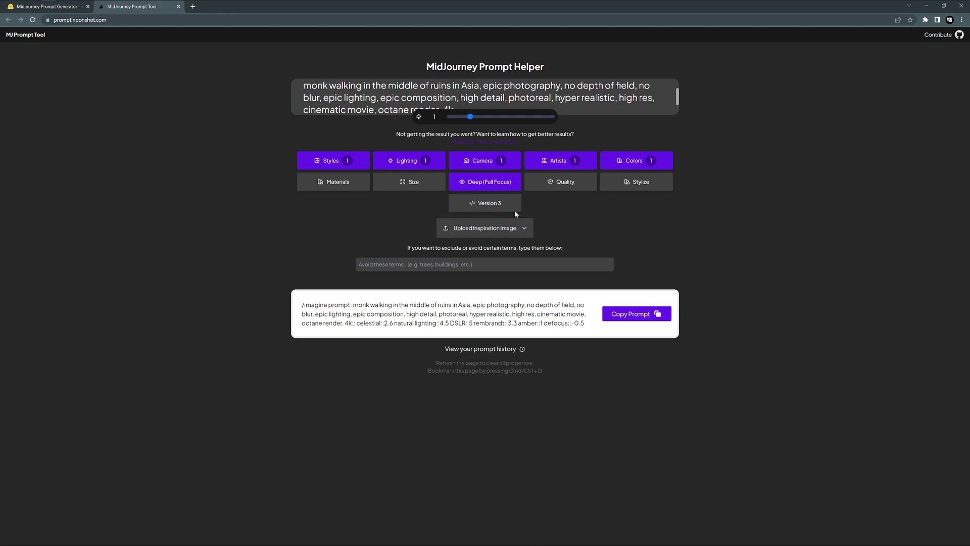
click(568, 183)
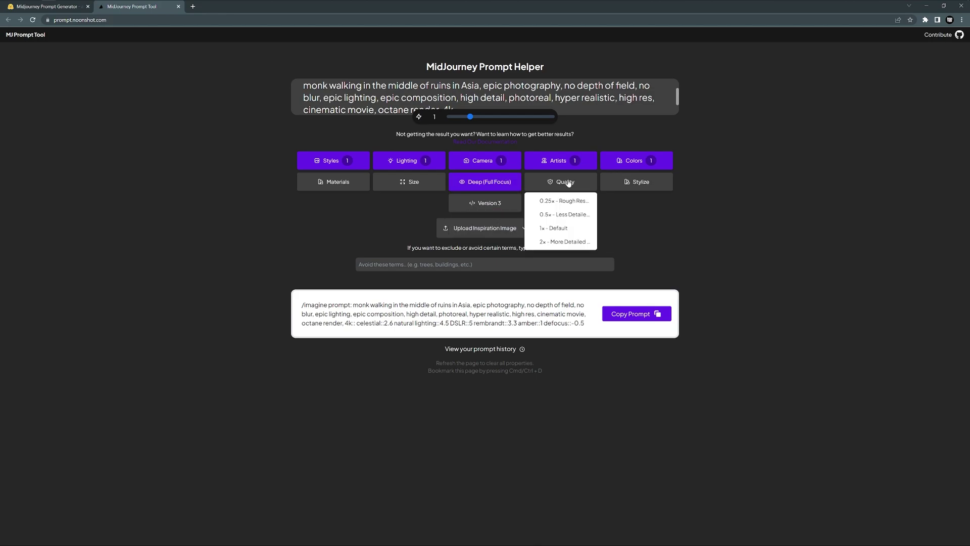
click(574, 243)
click(461, 206)
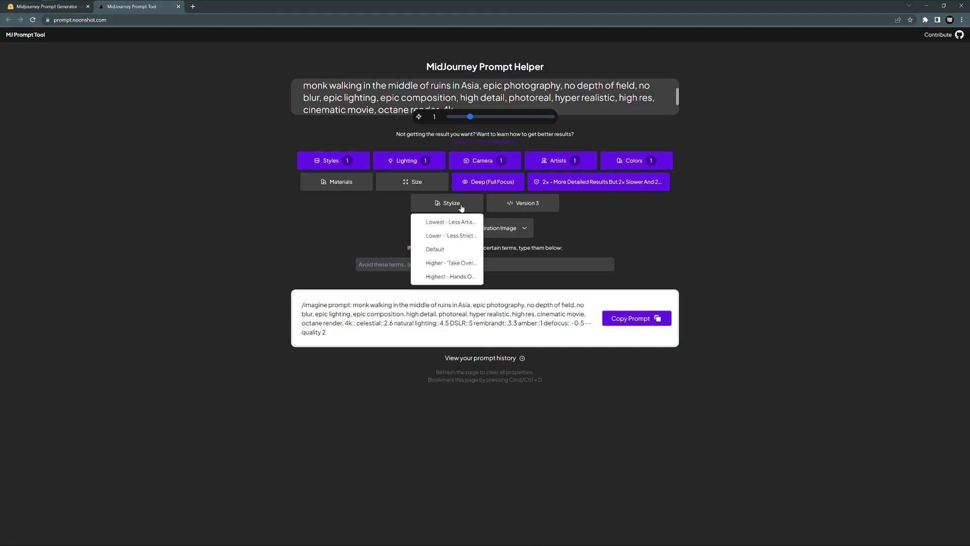
click(461, 208)
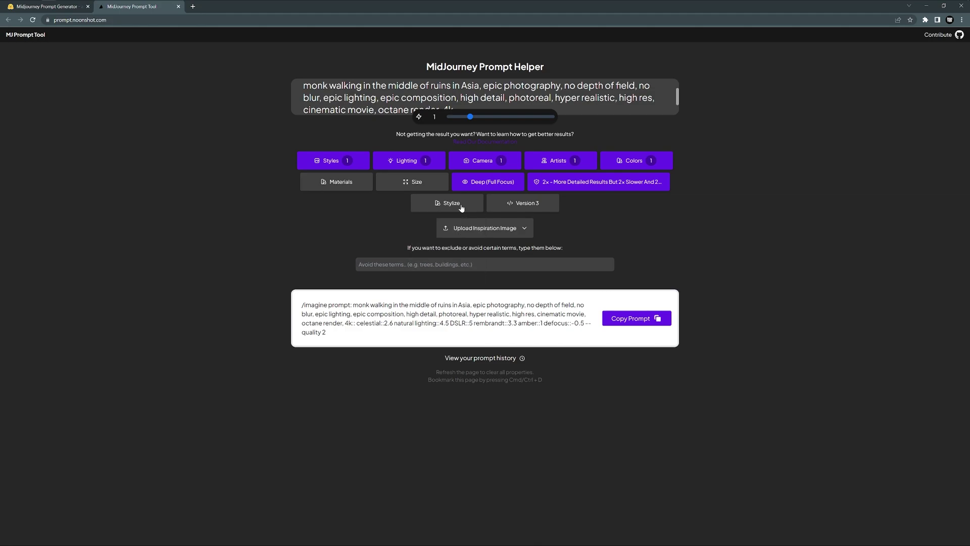
Select the generated prompt text from 'monk' onward
drag(302, 305, 503, 339)
click(332, 337)
drag(333, 337, 352, 306)
key(ctrl+c)
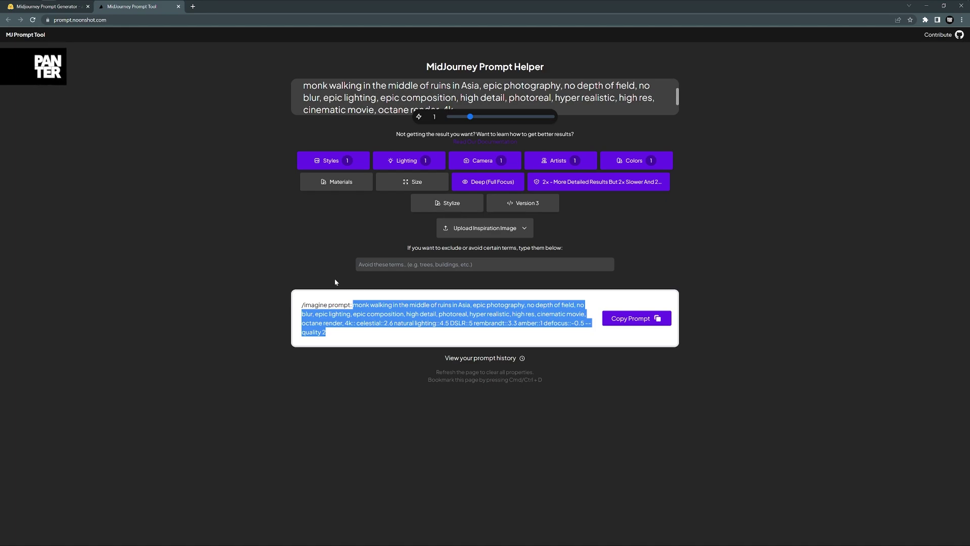
Run the weighted prompt through /imagine and view the four-portrait grid full size
key(alt+Tab)
text(/imag)
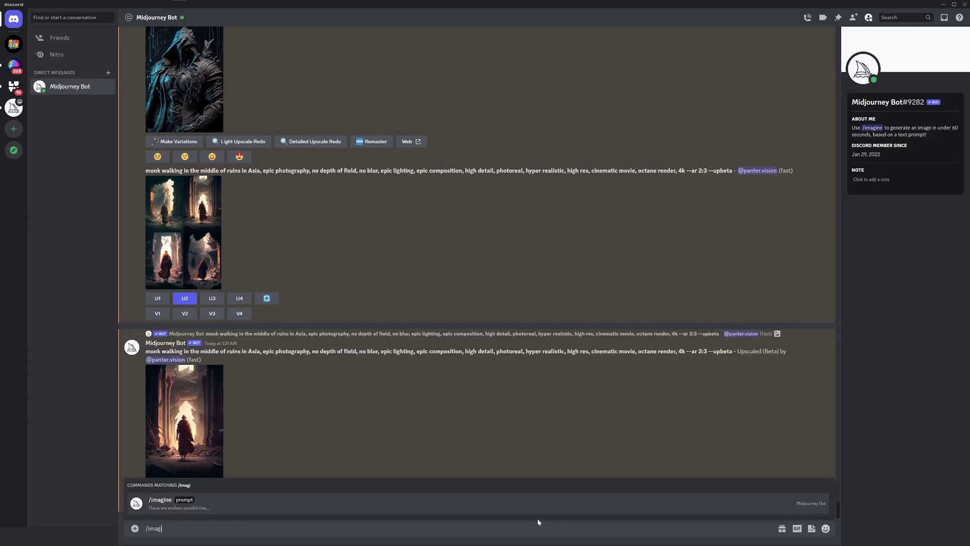
key(Tab)
key(ctrl+v)
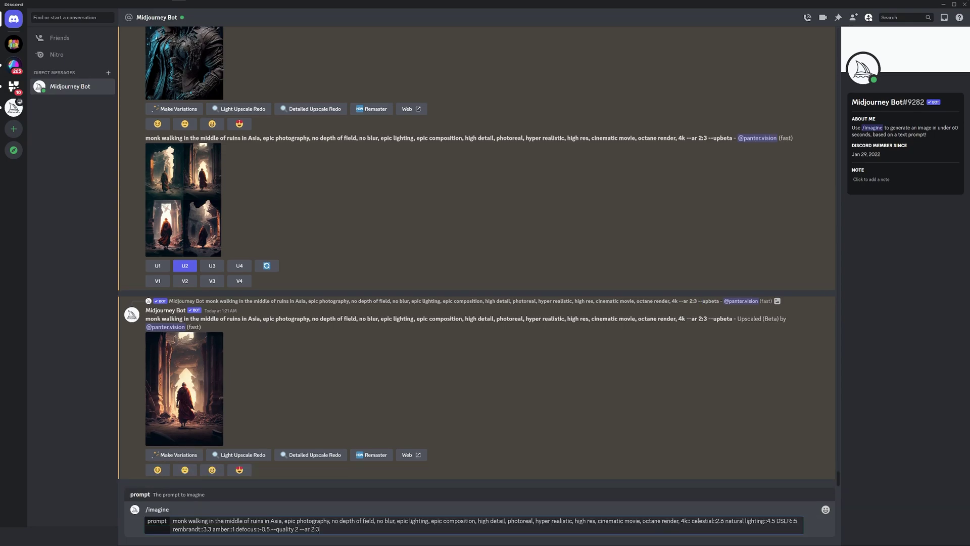
key(Return)
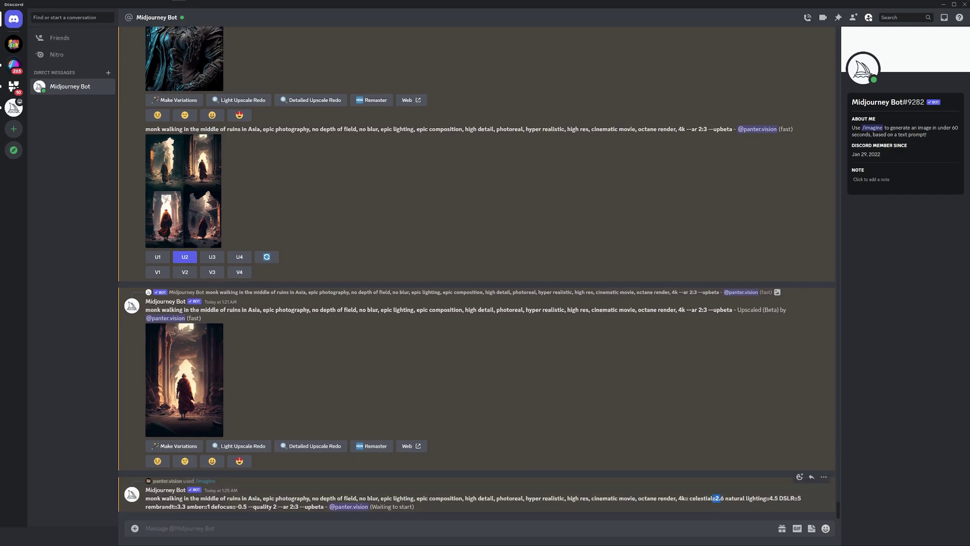
drag(724, 499, 727, 479)
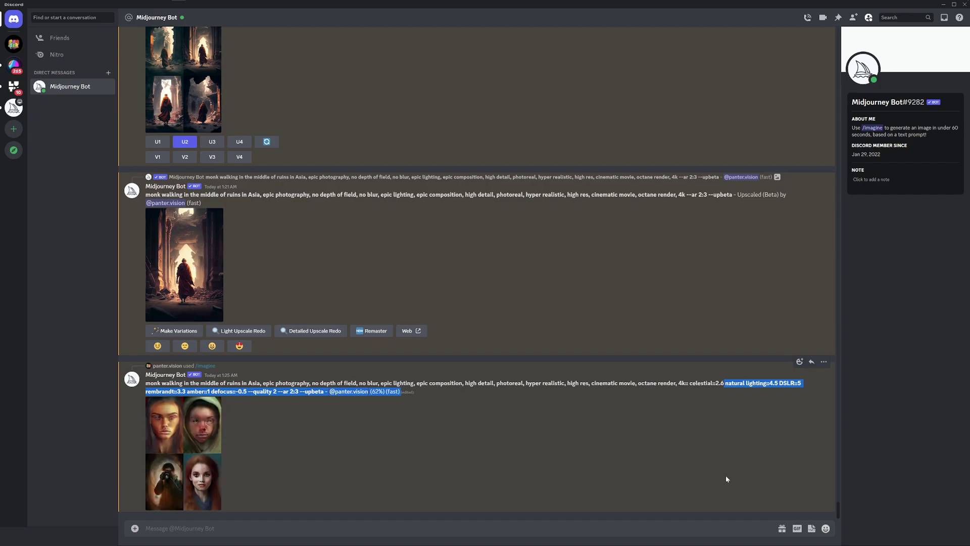
click(190, 427)
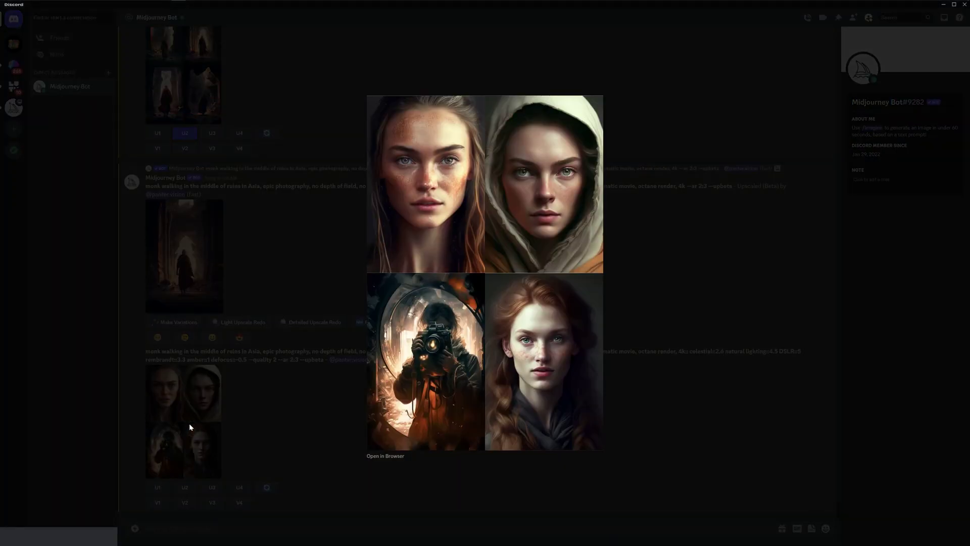
Resubmit the prompt prefixed 'bald', with monk::2 and ruins::7 weights added
click(281, 431)
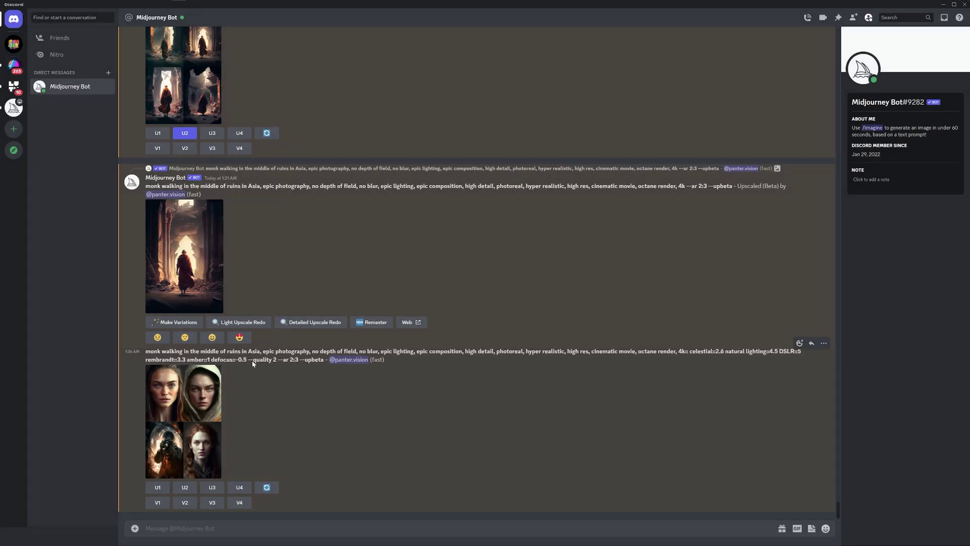
drag(146, 352, 299, 359)
key(ctrl+c)
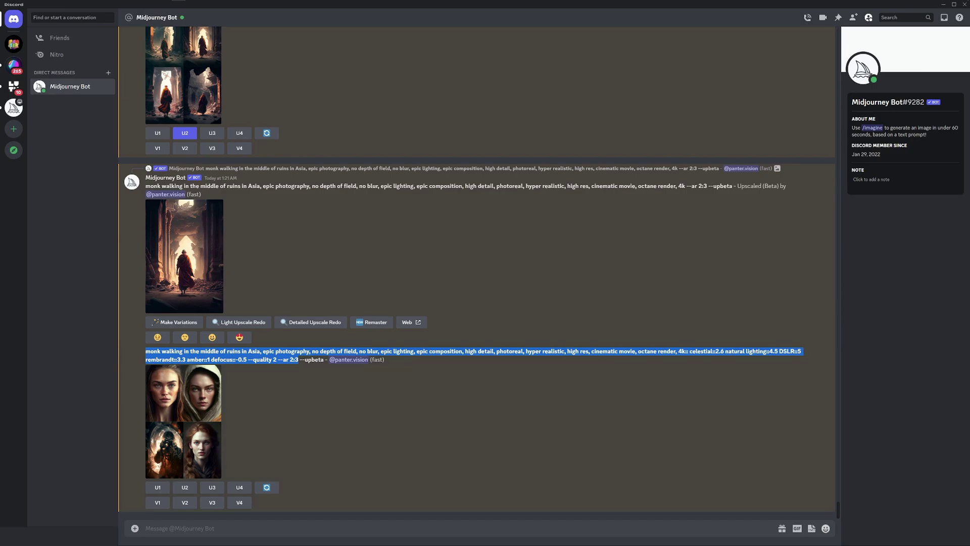
text(/imagine prompt)
key(ctrl+v)
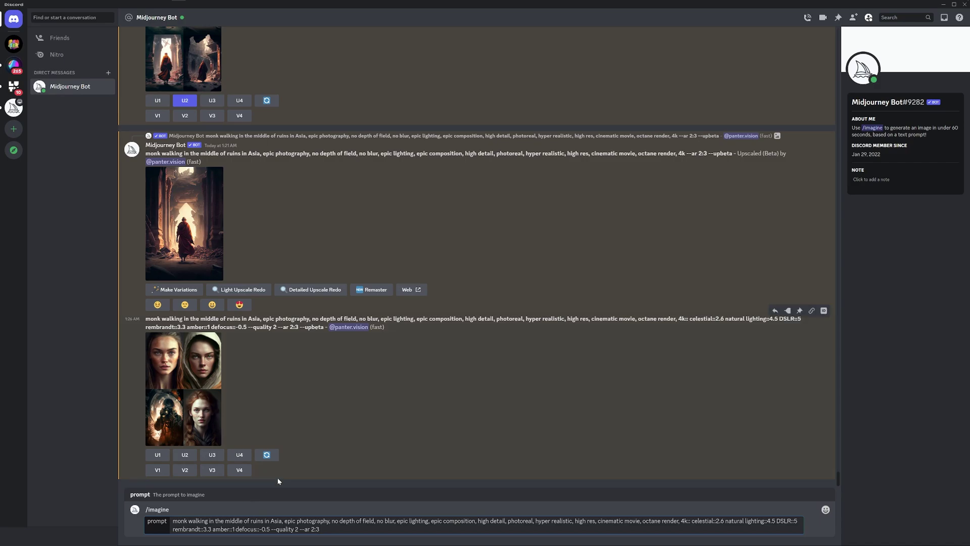
text(::2)
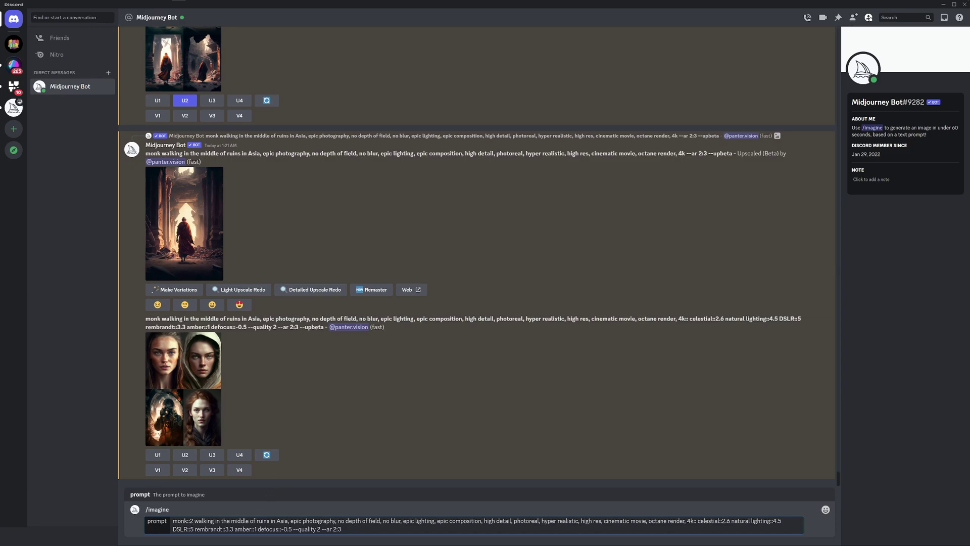
text(::)
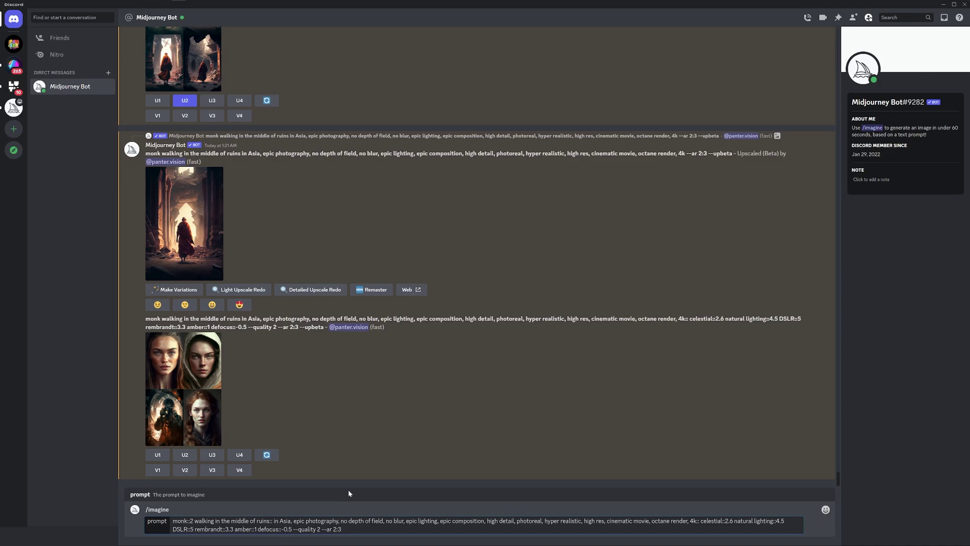
text(7)
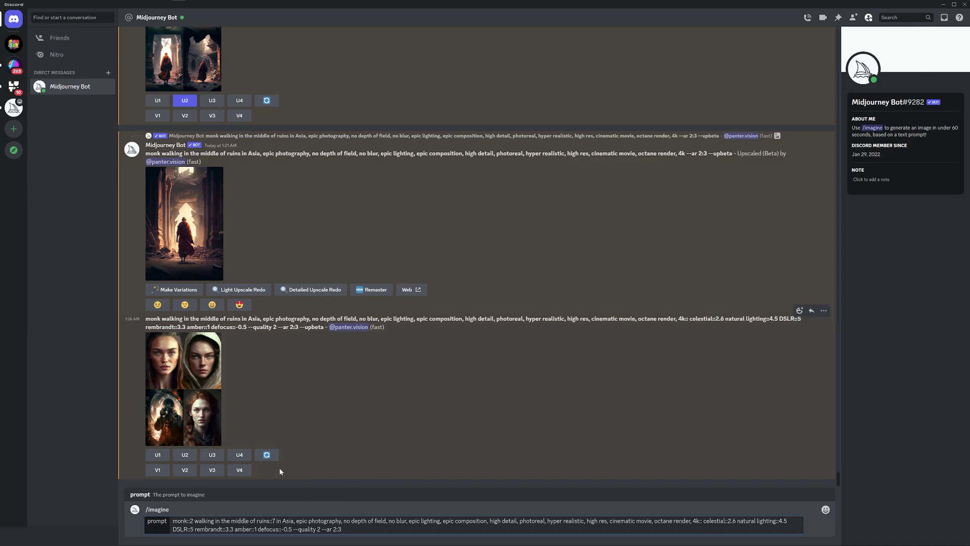
key(Home)
text(bald)
key(Return)
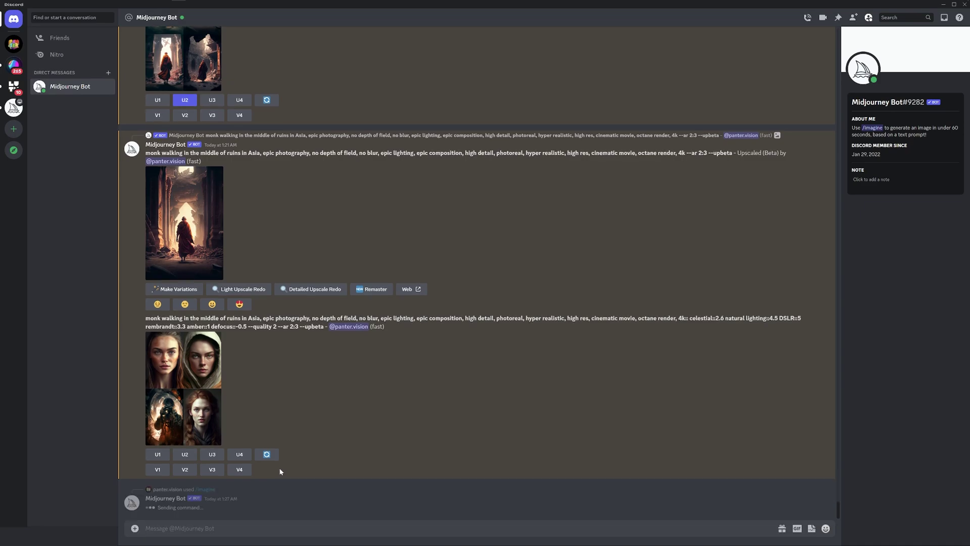
View the new ruins grid and open the upscaled first image full size
click(193, 430)
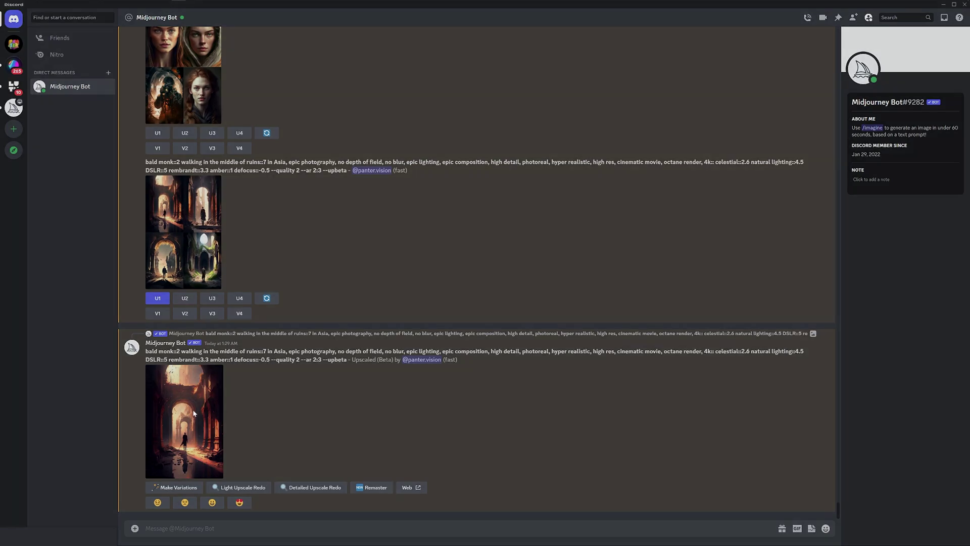
click(193, 413)
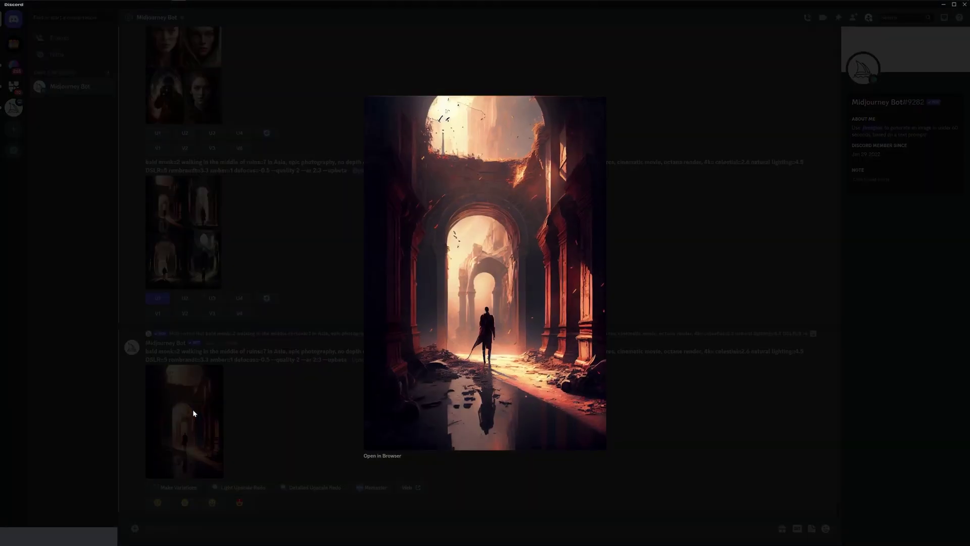